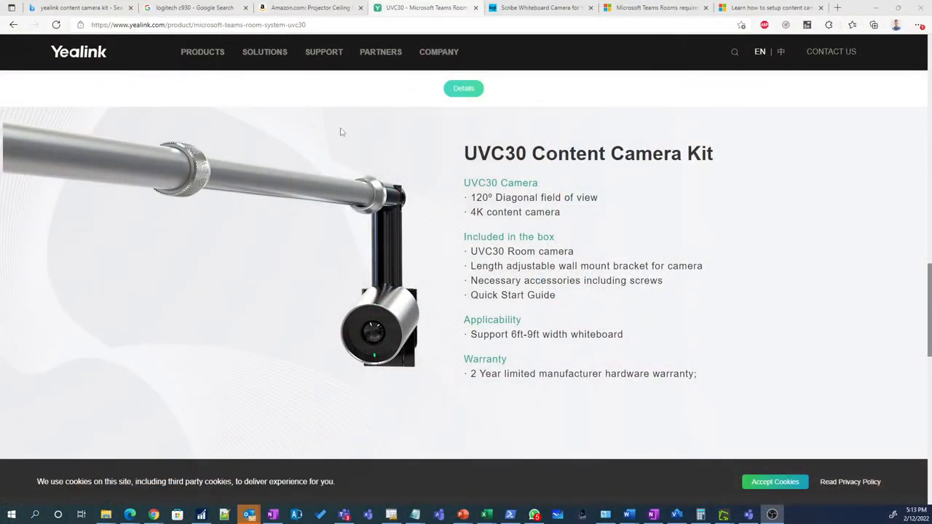
# Step: Bring up the Logitech Scribe whiteboard camera page from the tab bar
pyautogui.click(519, 8)
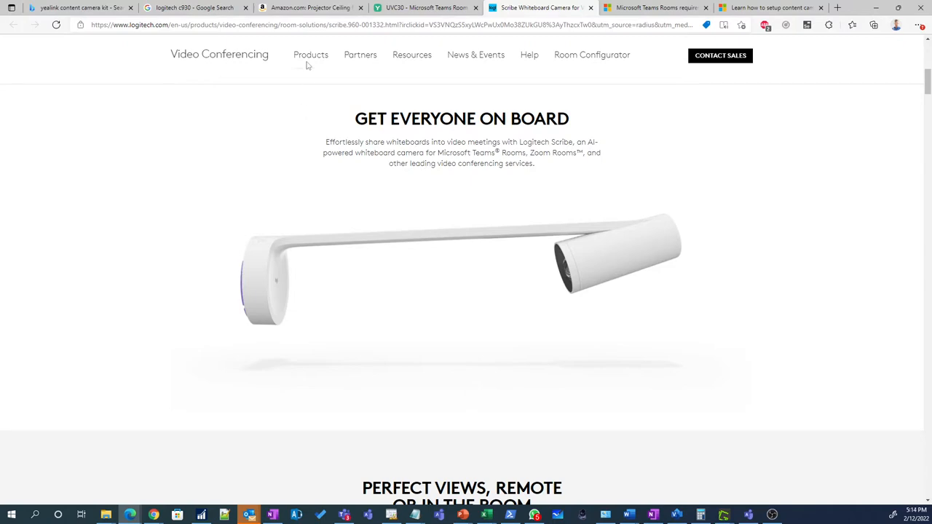
pyautogui.click(299, 8)
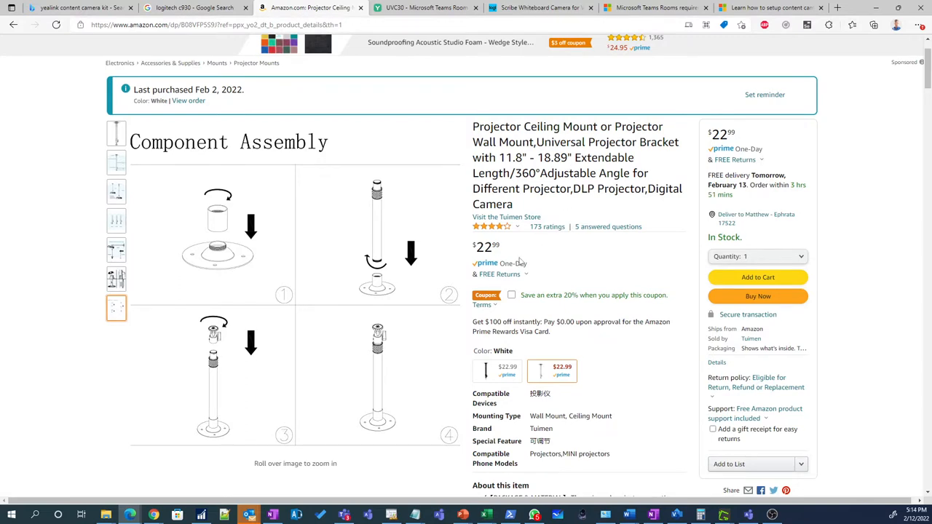
pyautogui.moveTo(439, 52)
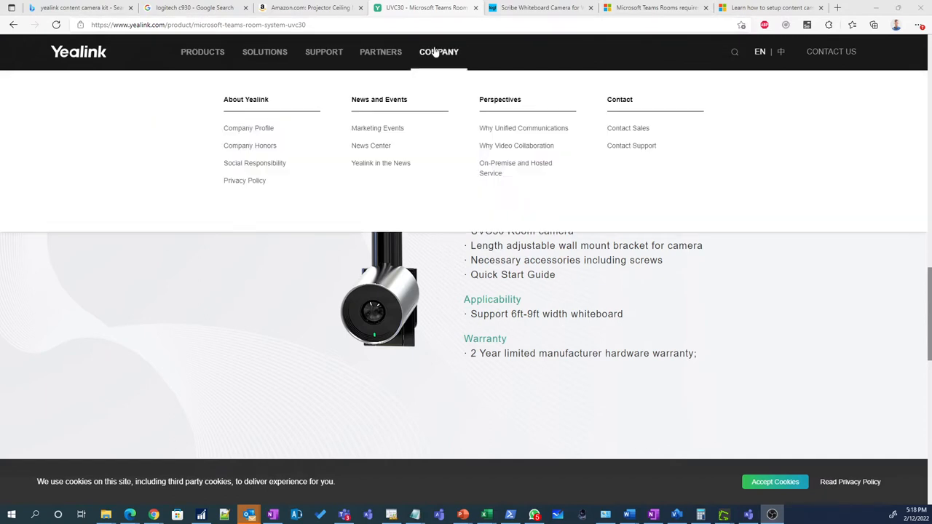
# Step: Return to the Logitech Scribe whiteboard camera page, leaving the Yealink UVC30 page
pyautogui.click(551, 7)
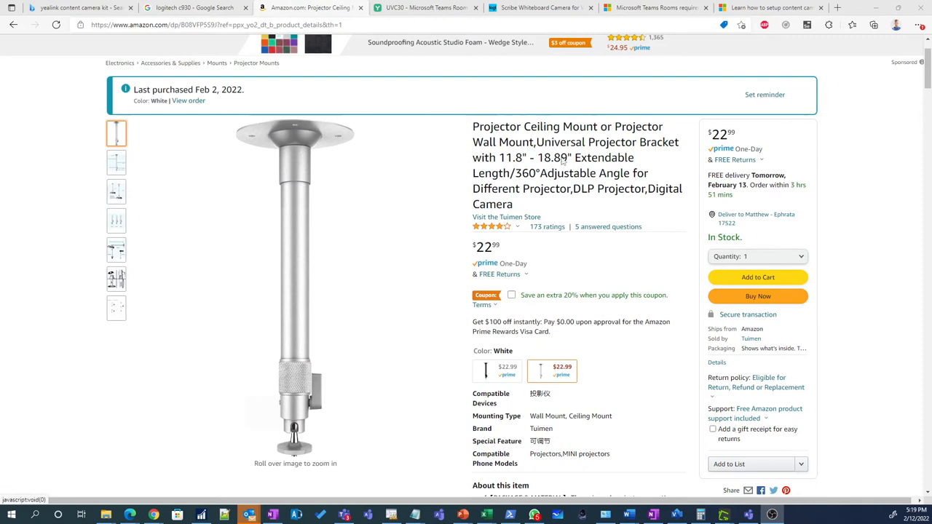
# Step: Choose the other Tuimen color swatch to load the $22.99 extendable mount with two projector adapters
pyautogui.click(497, 370)
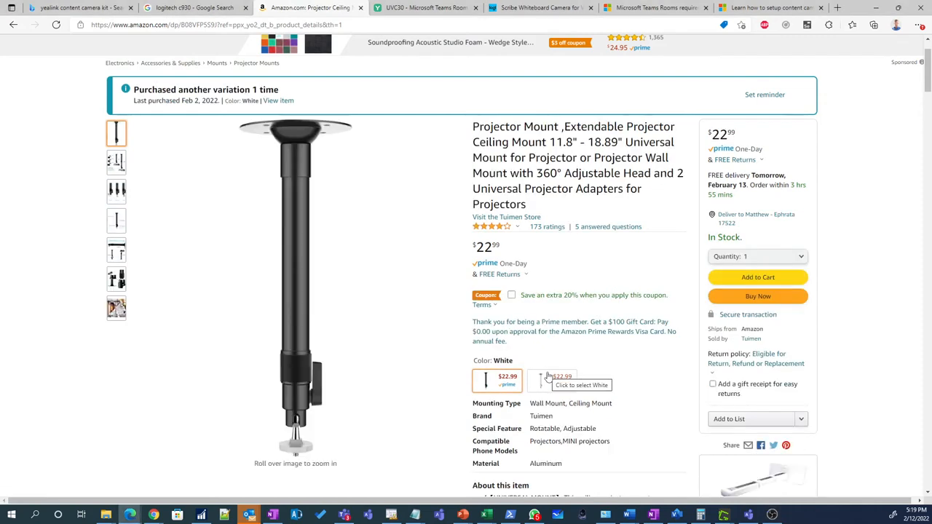